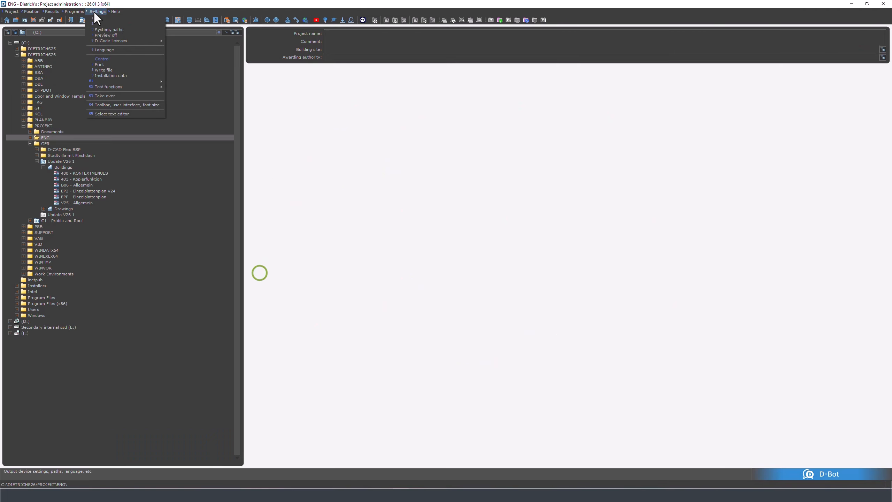
- Disable the reduced UI26 tool bars in the toolbar, user interface and font size settings and accept the change
click(119, 105)
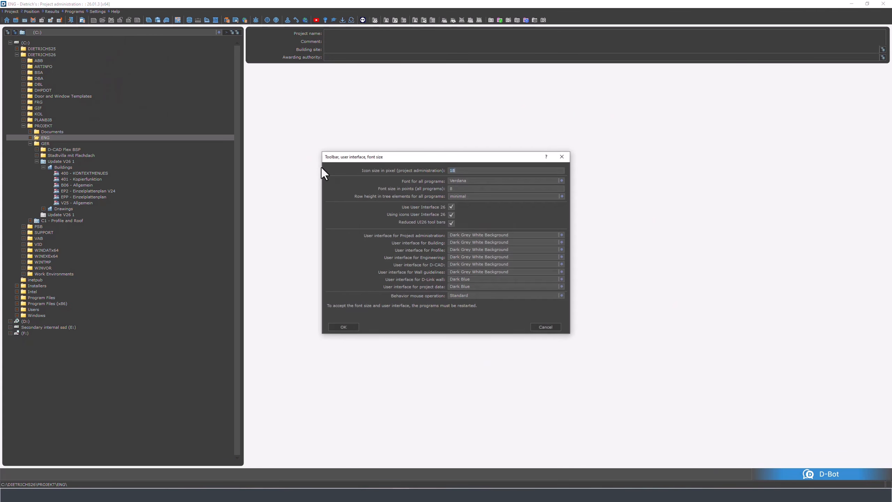
click(450, 223)
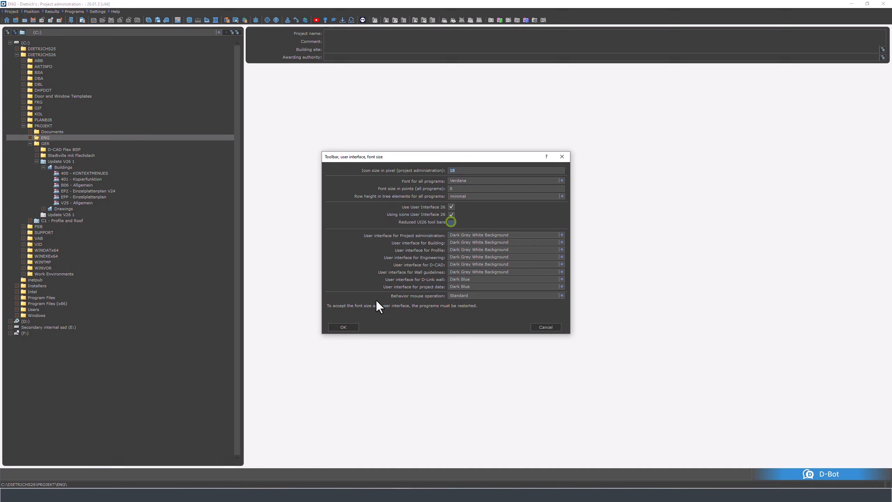
click(347, 327)
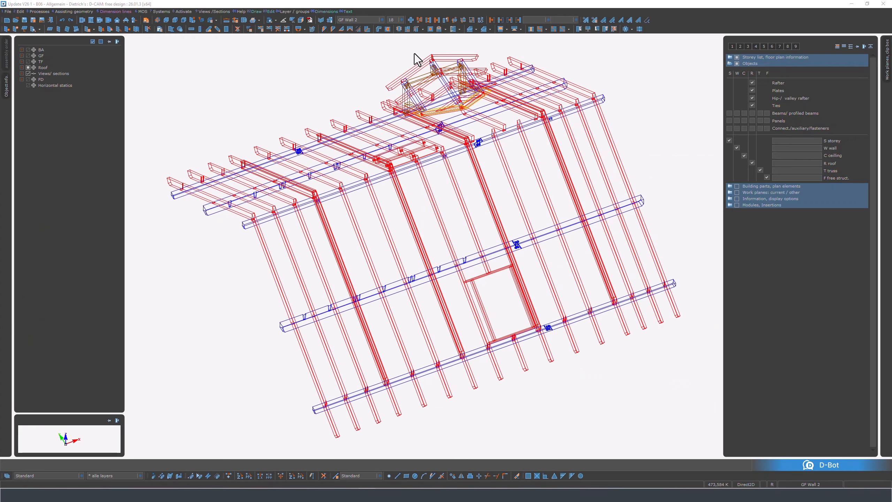
- Select the first three common rafters at the gable end of the roof slope one by one
click(360, 52)
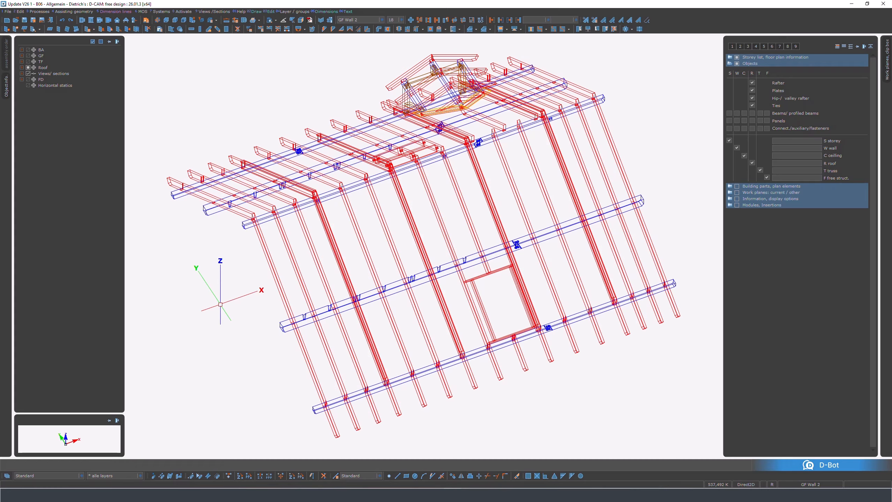
click(277, 284)
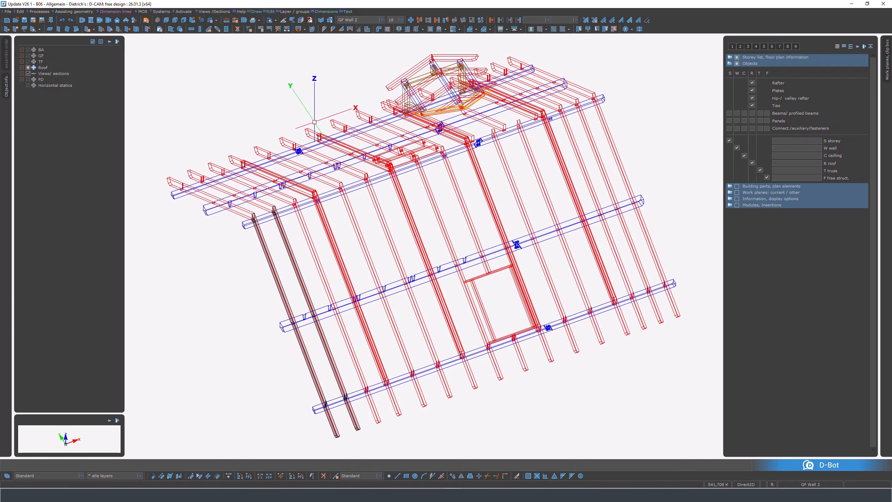
click(328, 261)
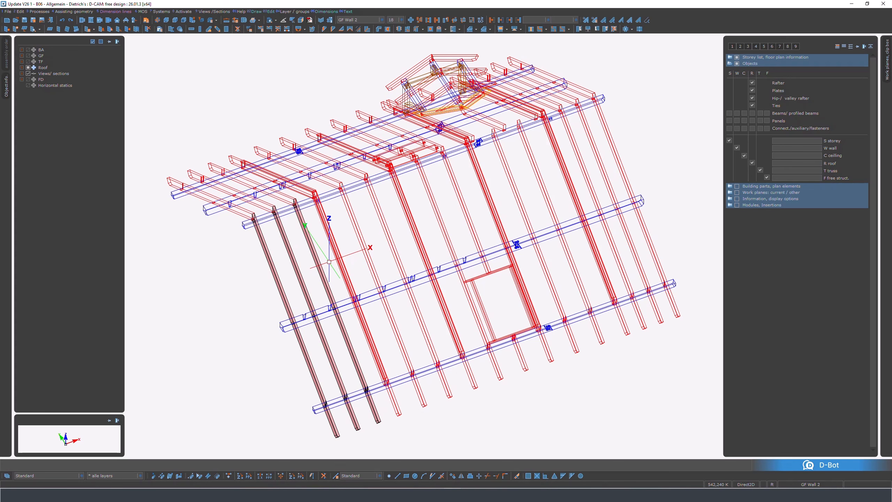
- Remove the three gable-end rafters from the selection, and select and deselect the outermost rafter once more
key(shift)
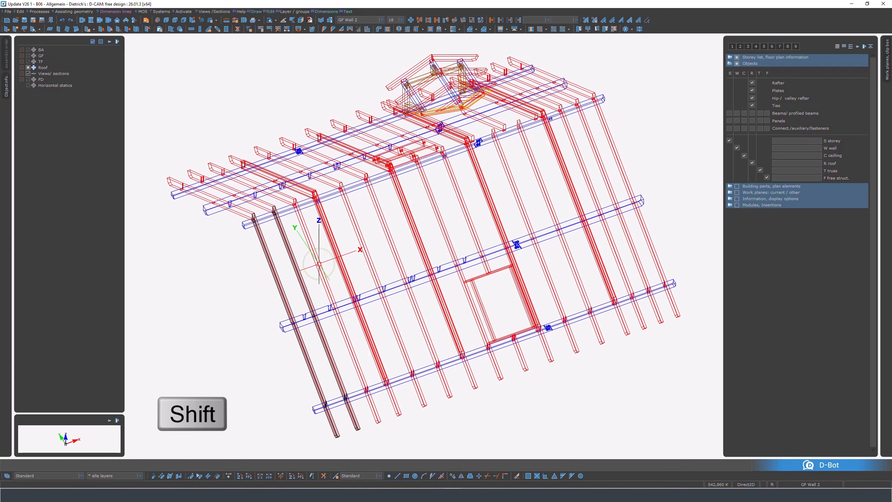
click(256, 286)
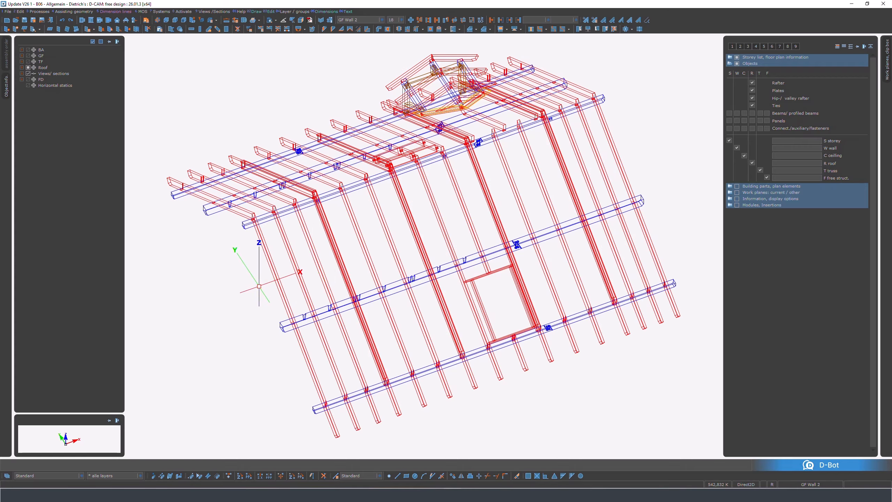
click(276, 278)
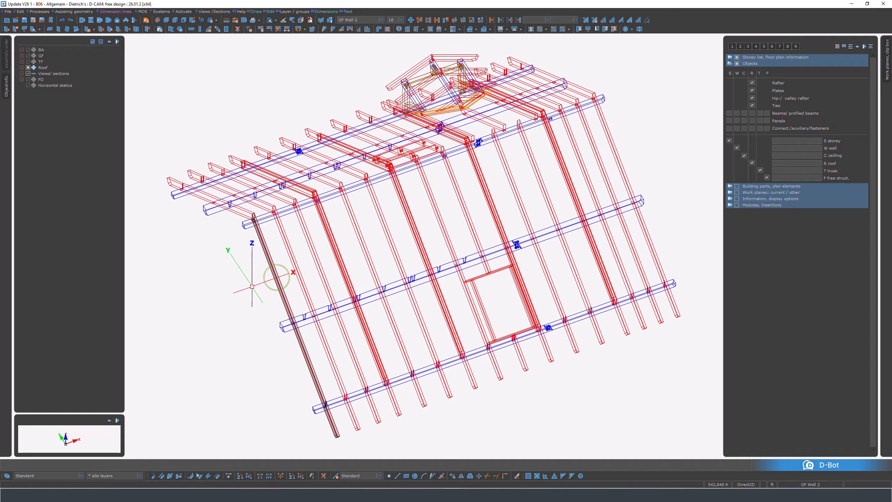
shift+click(276, 280)
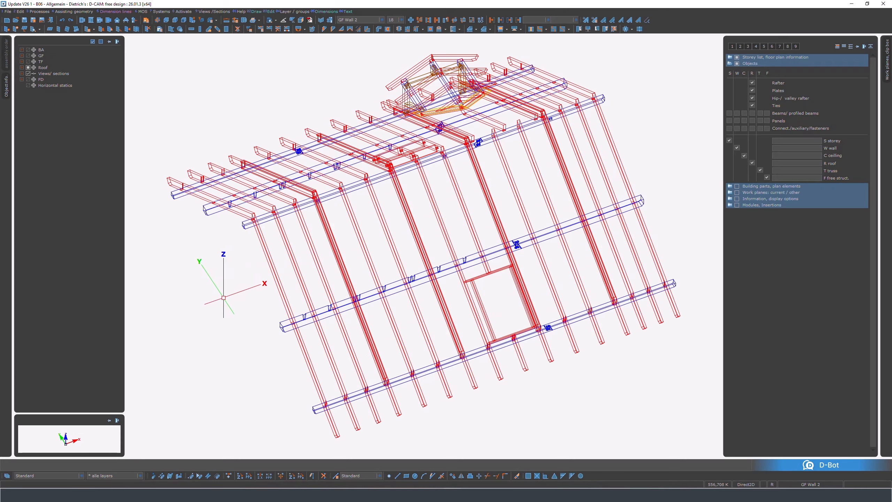
- Select the slope's rafters with a selection line crossing them from outside the gable end to beyond the framed roof opening
click(224, 296)
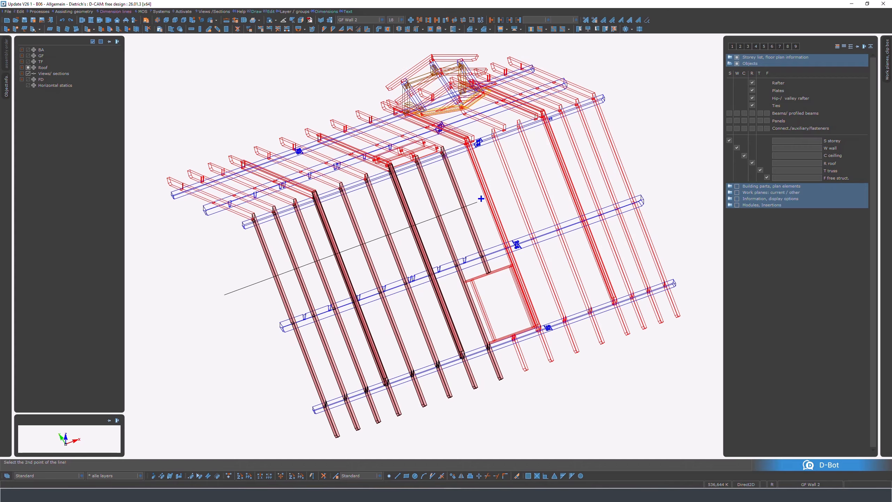
click(528, 184)
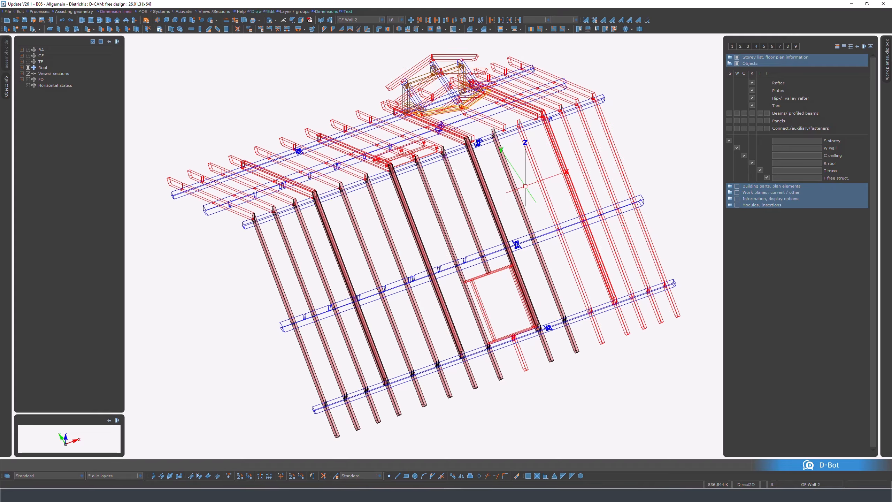
- Deselect the line-selected rafters with two deselection lines, first across those near the roof opening, then across the remaining ones to the gable end
key(shift)
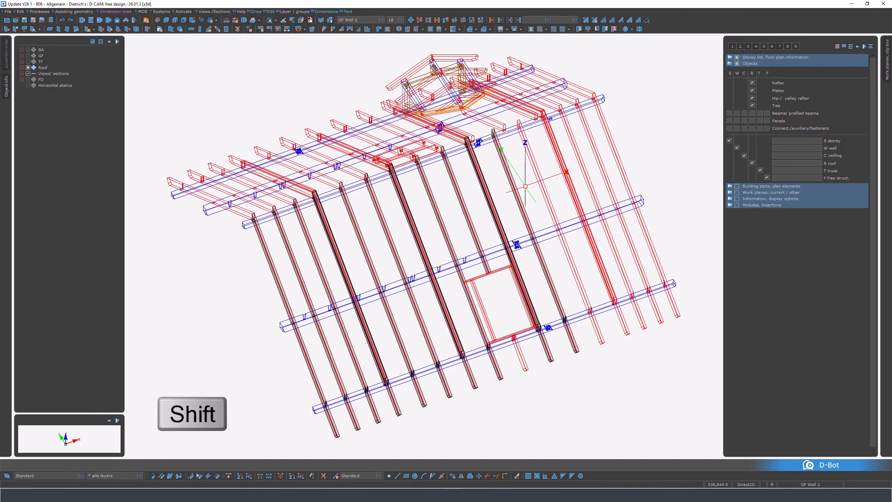
shift+click(524, 186)
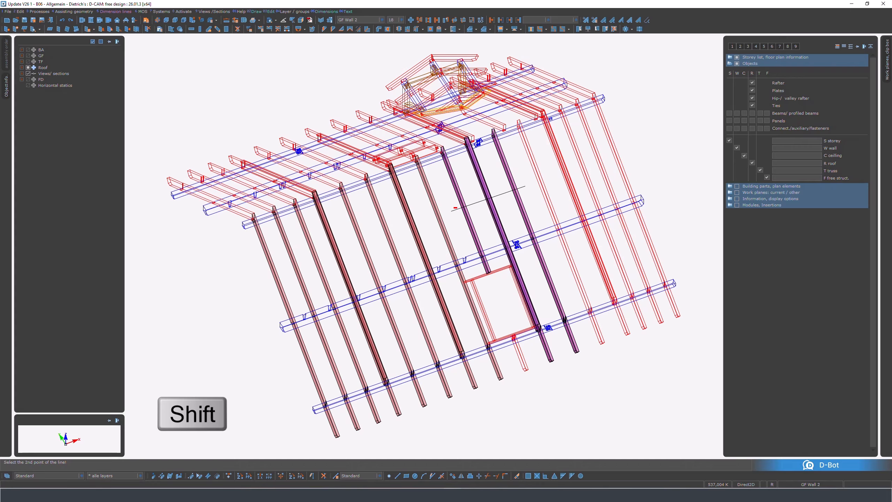
click(452, 209)
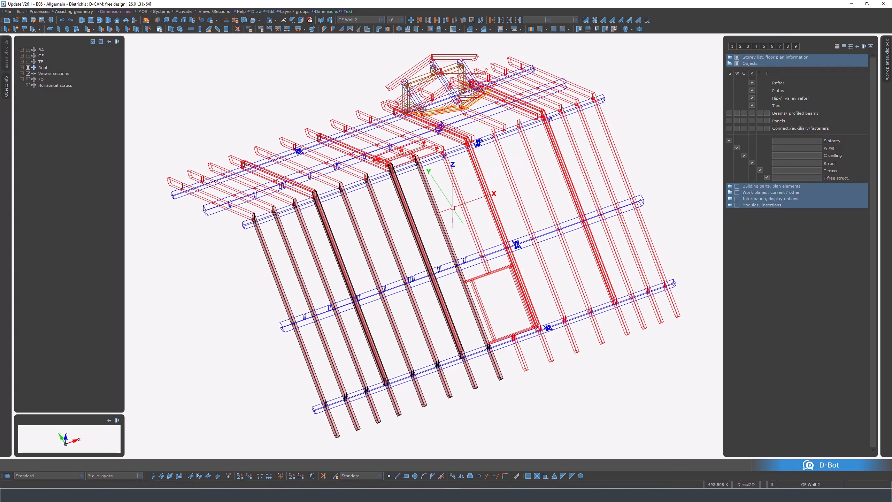
click(452, 208)
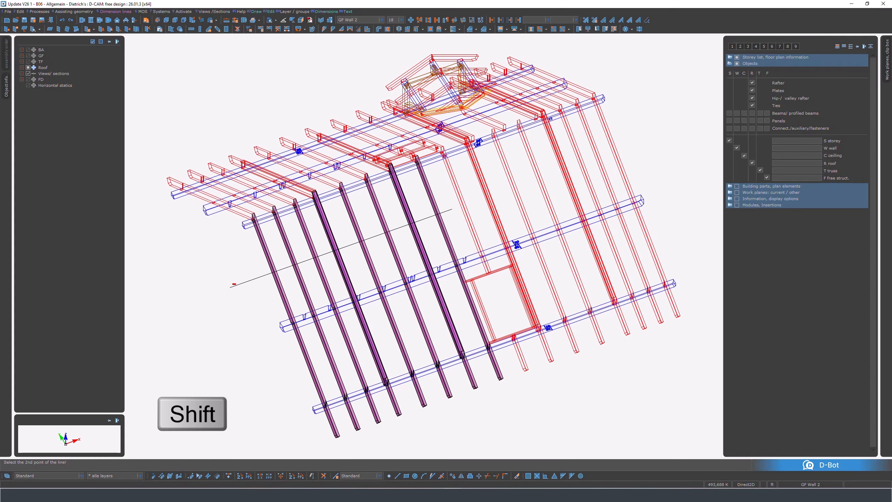
click(231, 285)
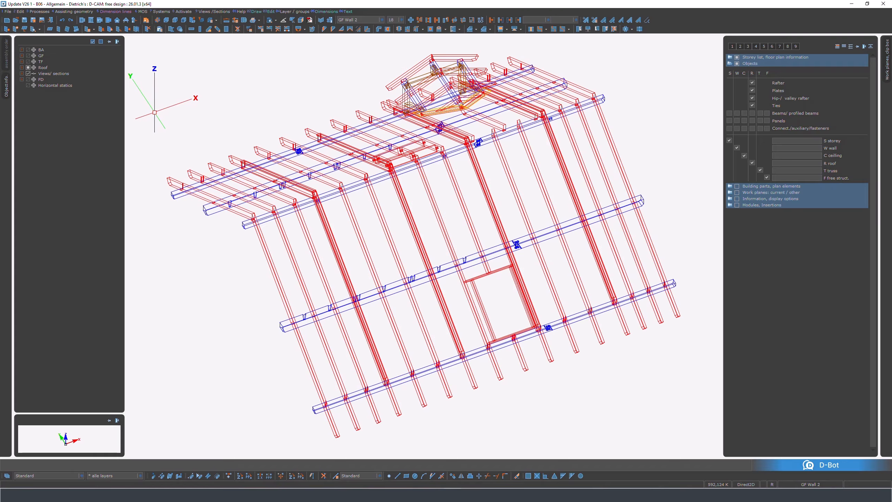
- Select the members fully enclosed by a window around the gable-end half of the roof, and remove them with a wider deselection window
click(154, 112)
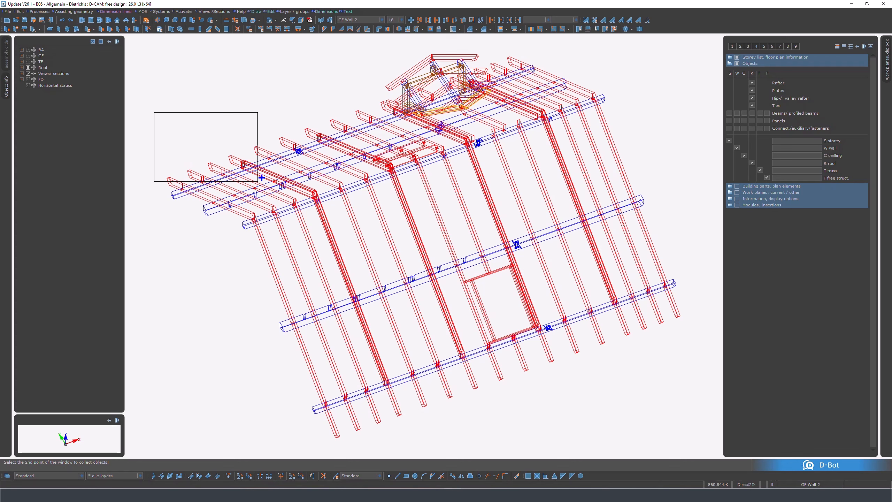
click(317, 220)
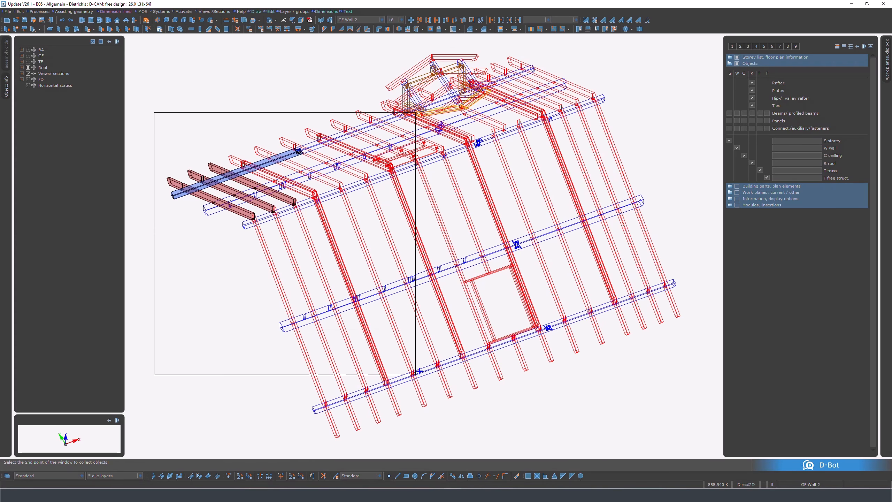
click(480, 442)
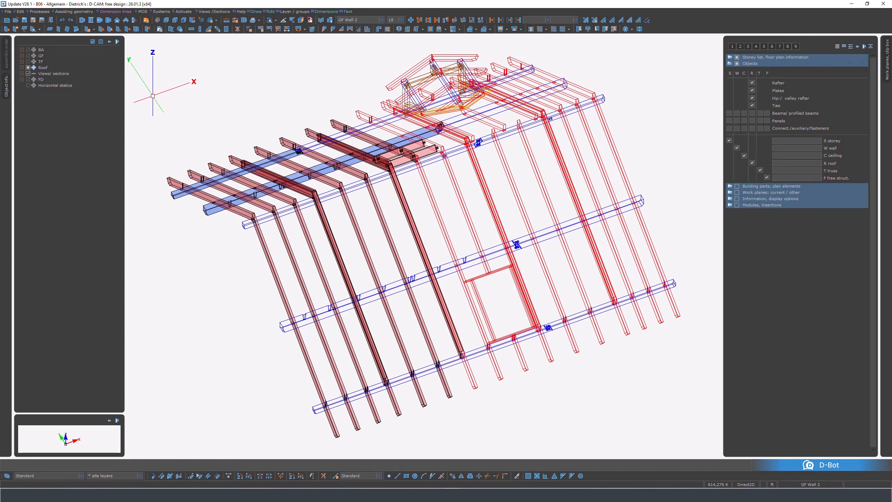
shift+click(153, 95)
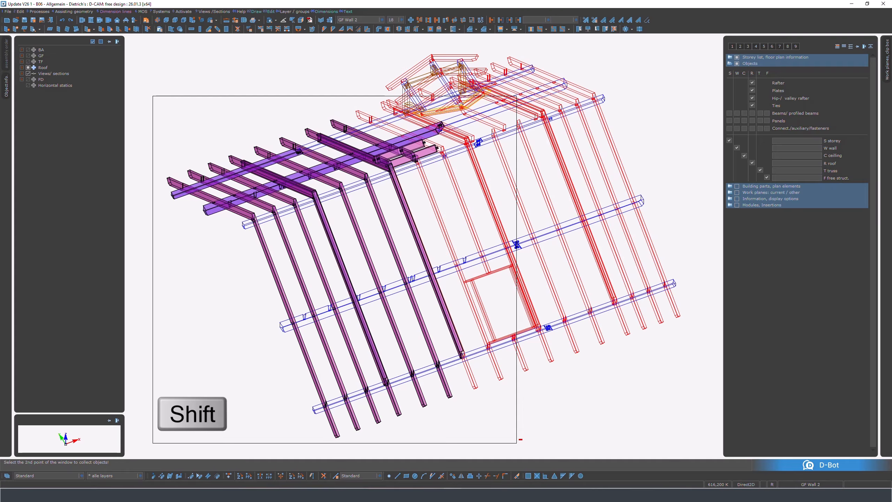
click(516, 443)
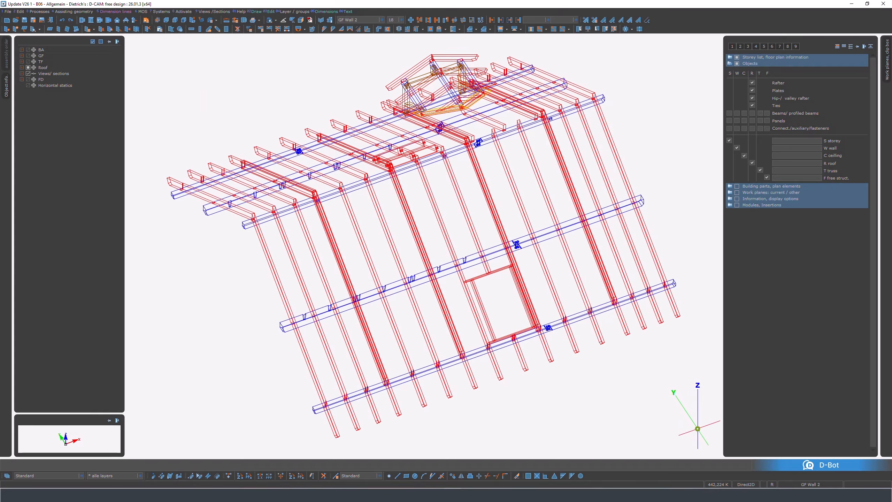
- Select the rafters and plates touched by a crossing window from below the far eaves corner up to mid-slope
click(697, 428)
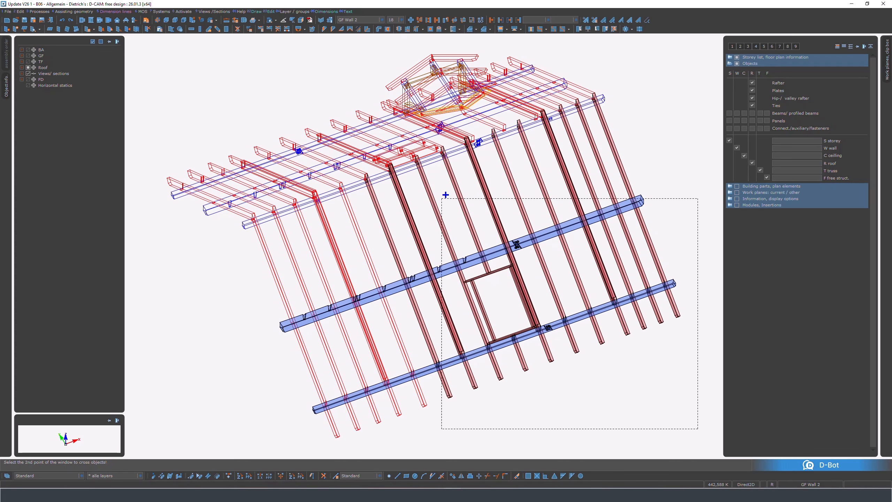
click(413, 182)
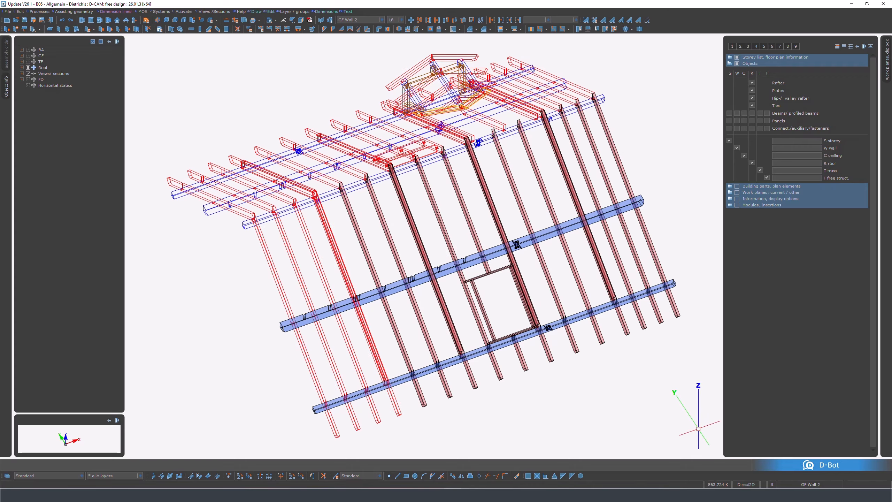
- Deselect the far-end rafters and eaves plate with a crossing window, and remove the remaining selected members with a larger one
key(shift)
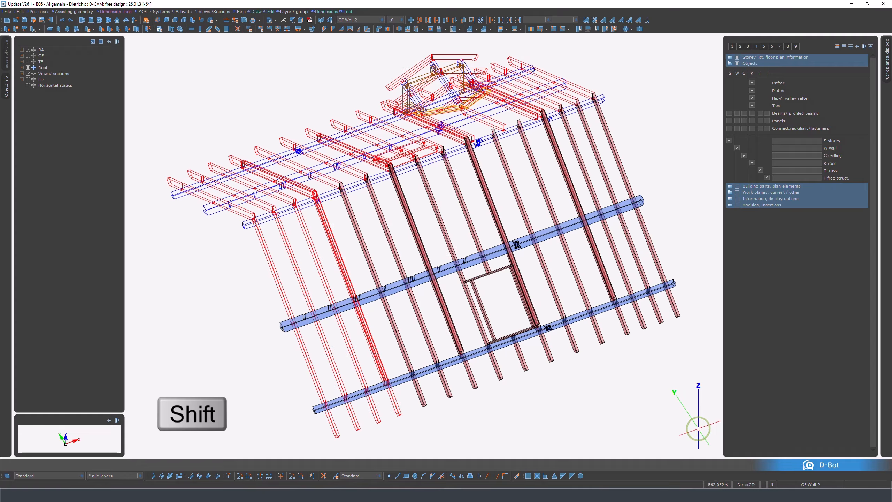
shift+click(698, 429)
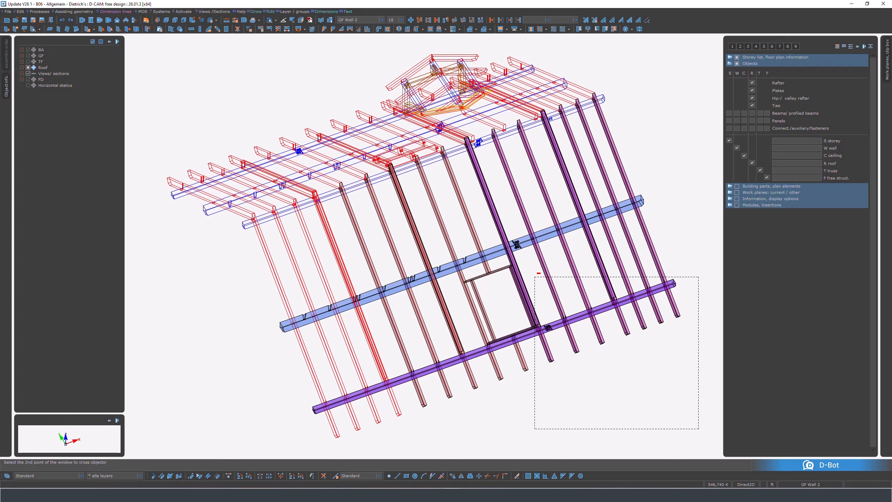
click(534, 277)
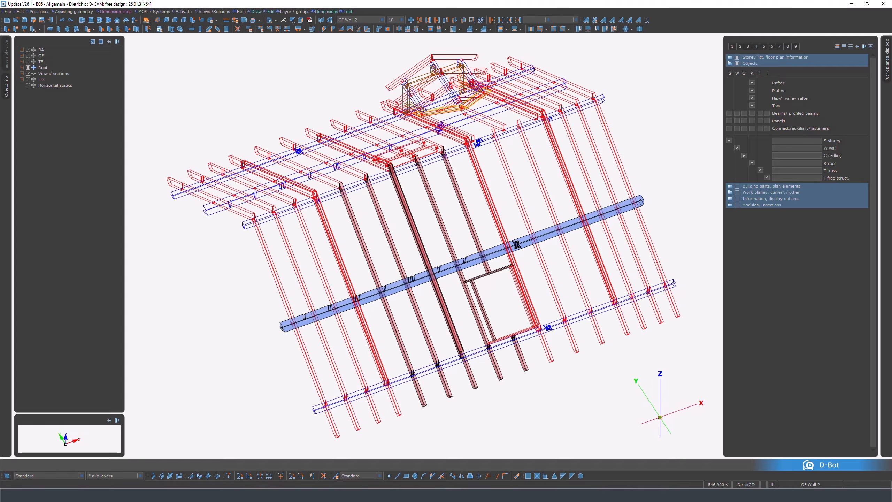
click(659, 416)
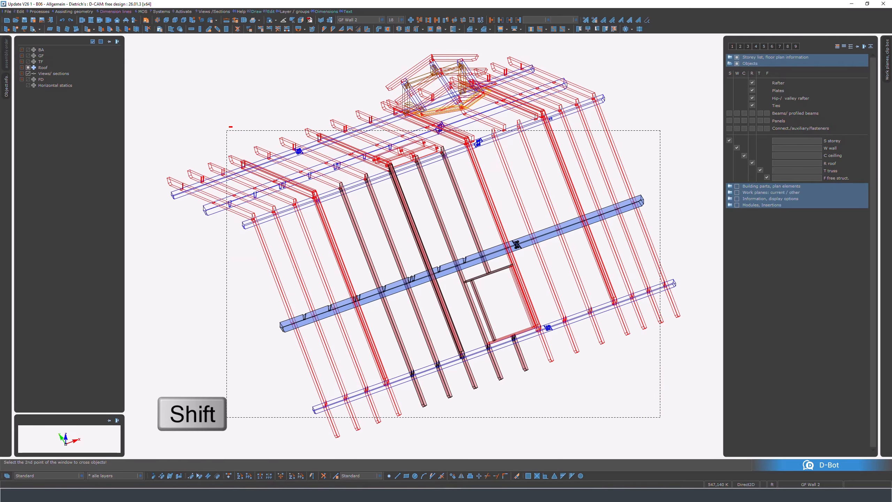
shift+click(228, 128)
key(Escape)
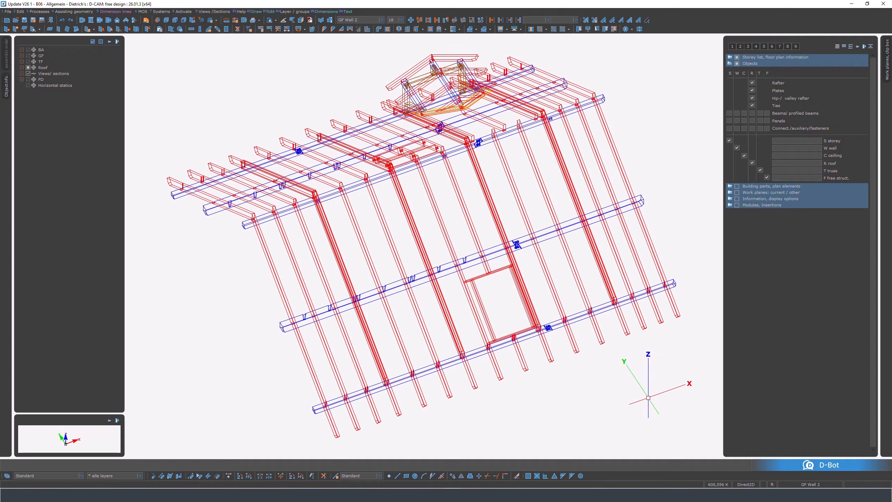
- Select the slope's rafters with a line drawn across the full roof length, and clear the whole selection
key(shift)
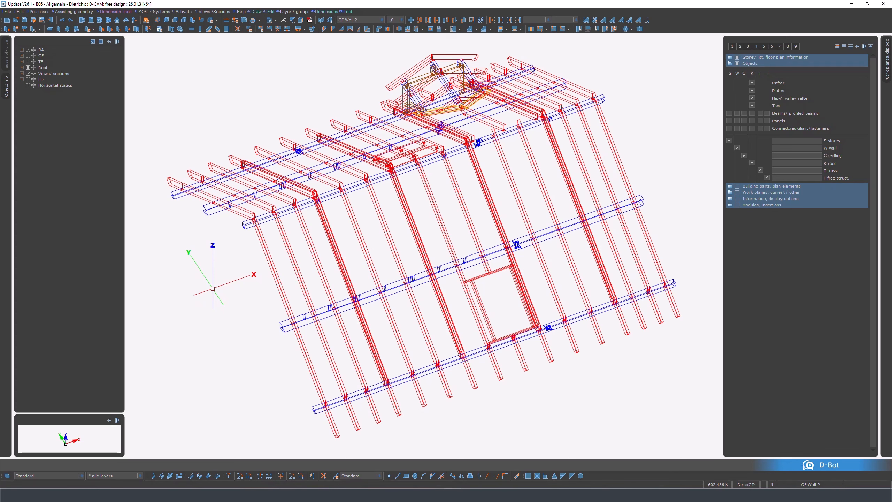
click(213, 288)
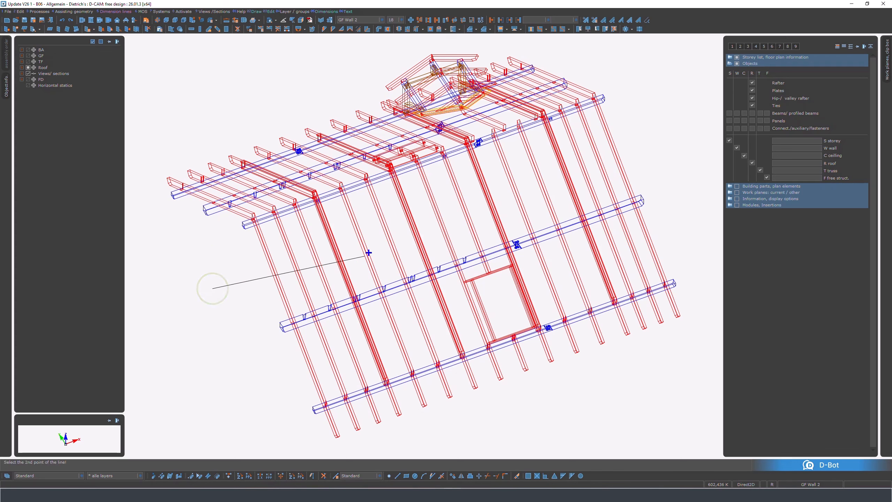
click(637, 141)
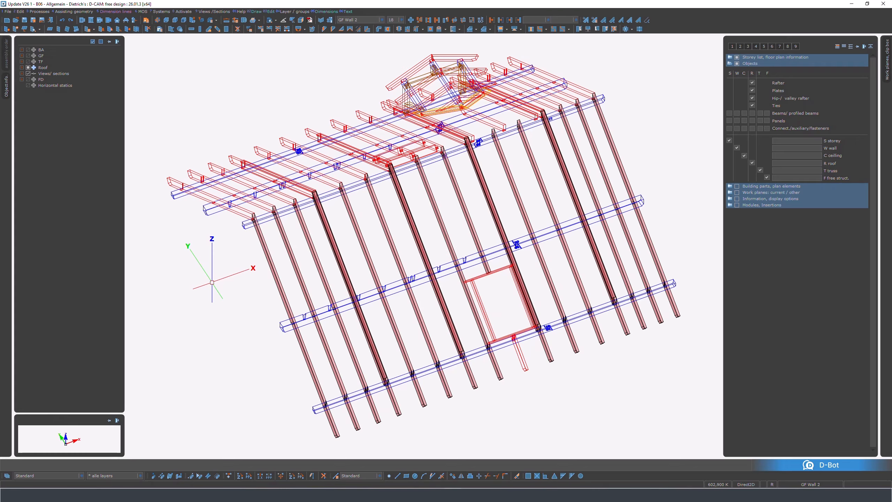
key(Escape)
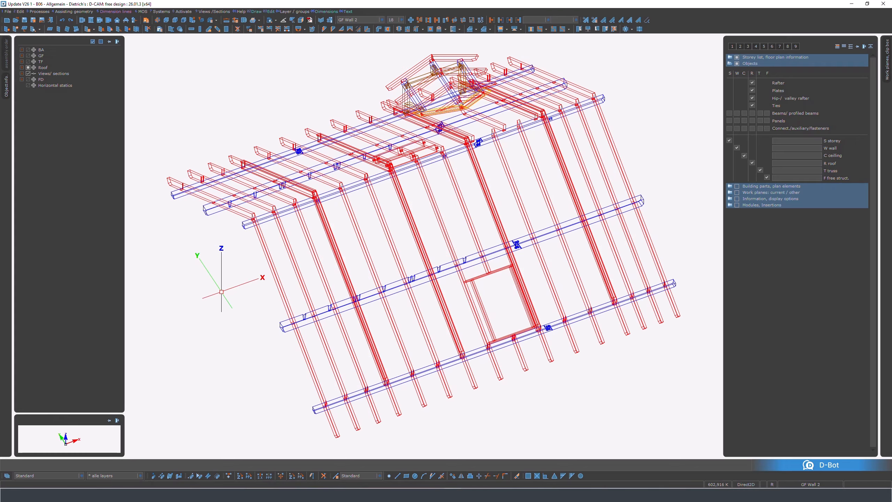
- Select the roof slope's rafters again with a line crossing them from the gable end toward the opposite end
click(221, 292)
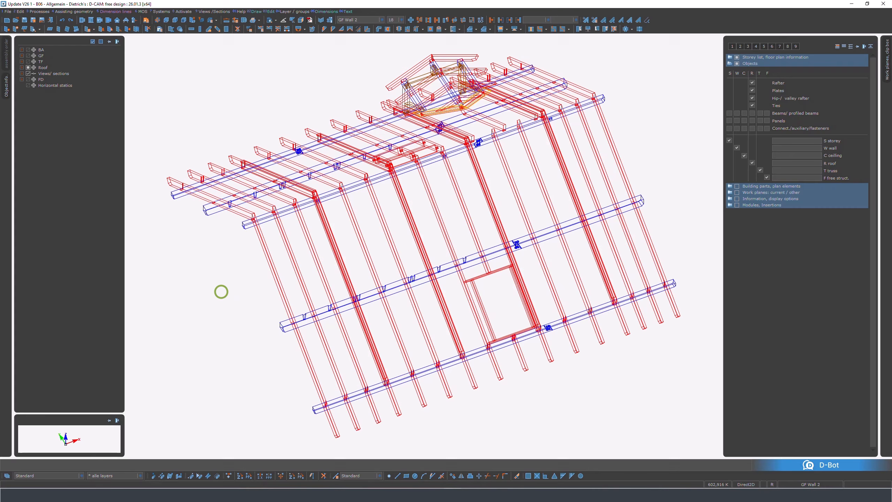
click(579, 163)
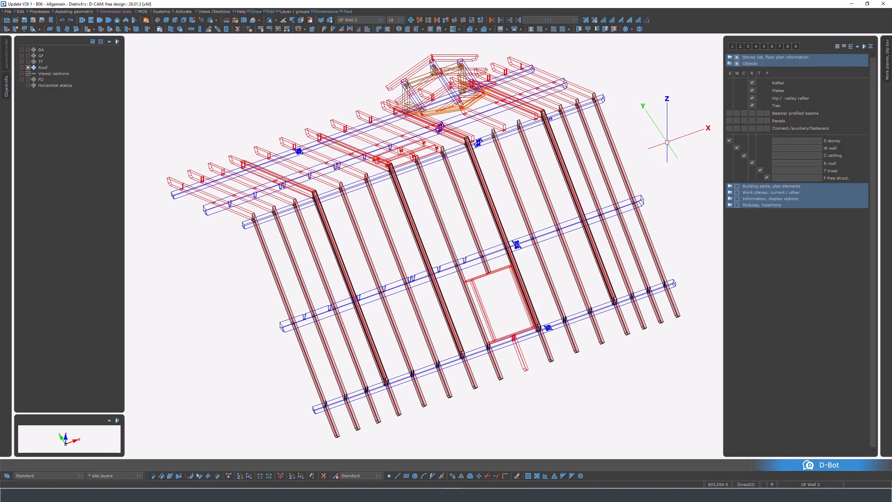
- Clear the whole rafter selection on the roof slope with the Deselect All mouse gesture
right_drag(672, 139, 660, 142)
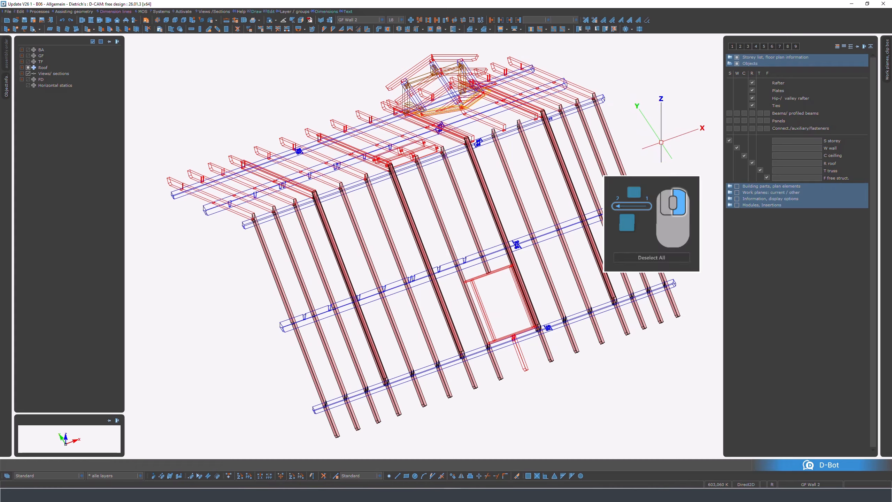
right_drag(661, 142, 652, 142)
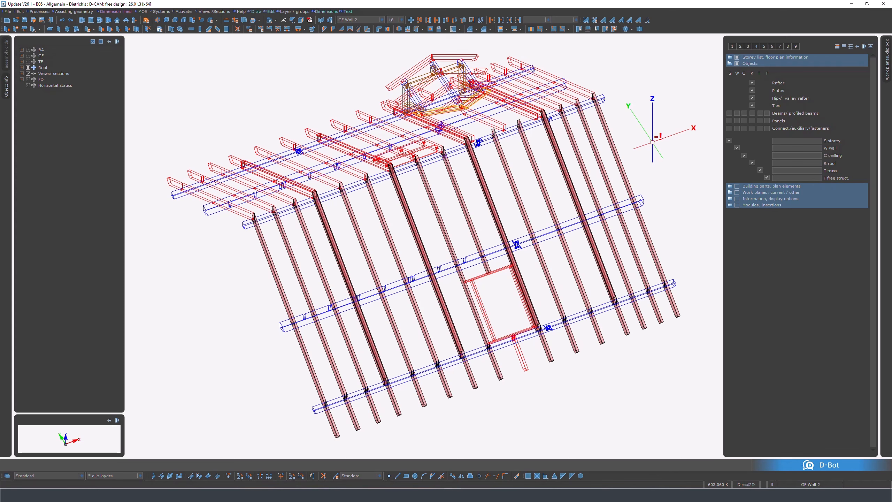
click(652, 142)
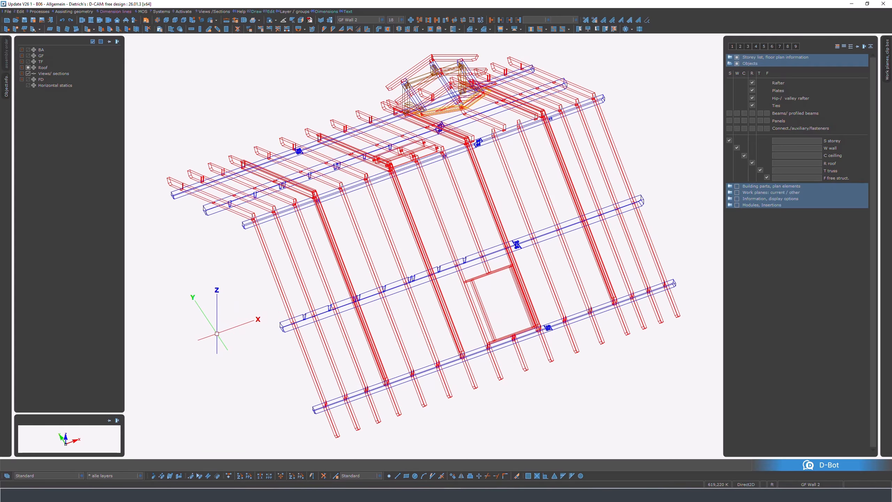
- Switch to Project administration and open "Using the Mouse in V26_Dark_ENG.pdf" from the PROJEKT Documents folder
click(401, 495)
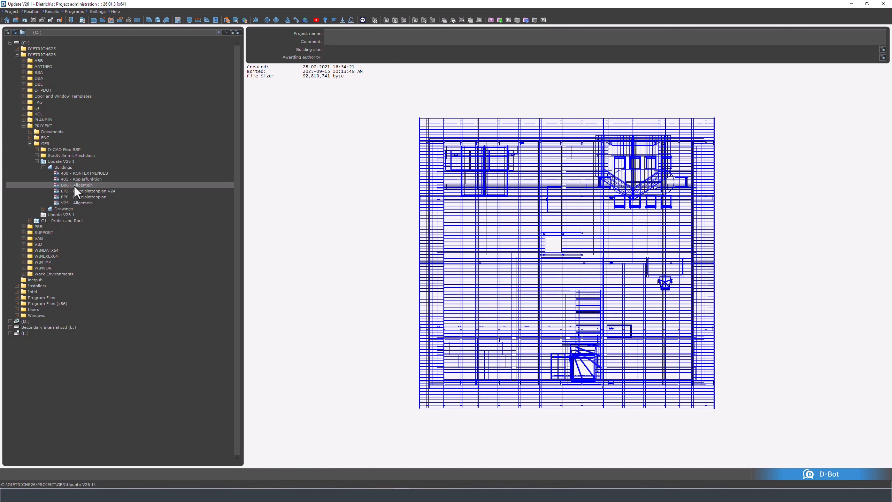
click(29, 132)
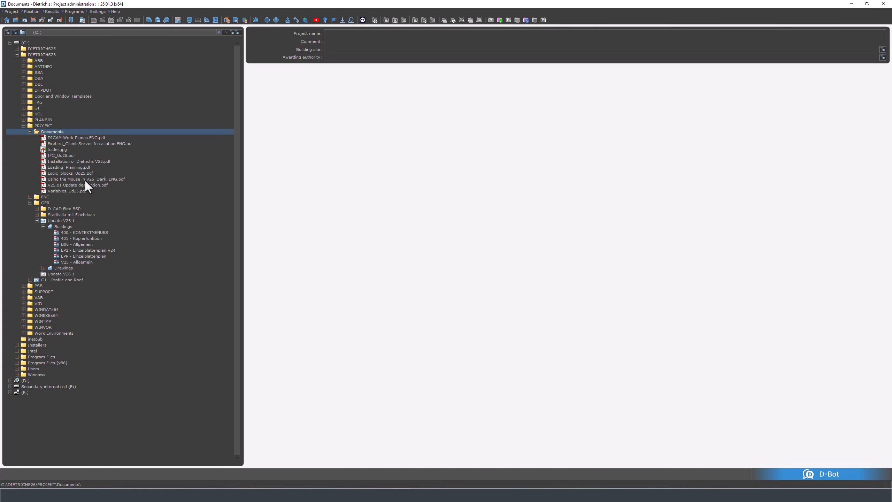
click(85, 180)
- Read the mouse guide's sections from view control through single, line, window and polygon selection to Deselect All
scroll(386, 306, down, 15)
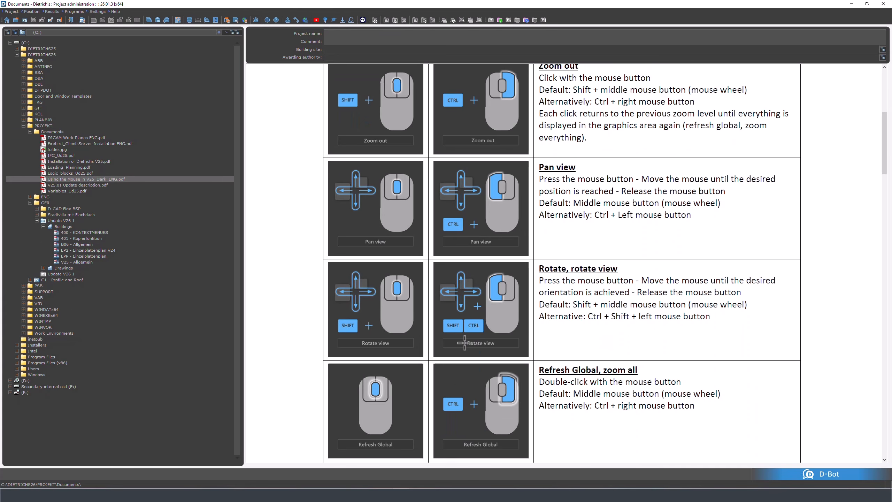
scroll(464, 343, down, 5)
scroll(463, 347, up, 3)
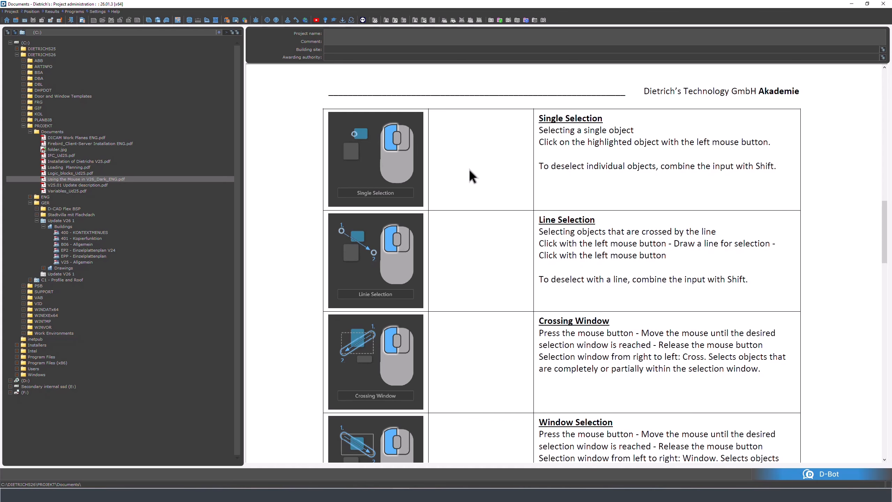
scroll(470, 170, down, 1)
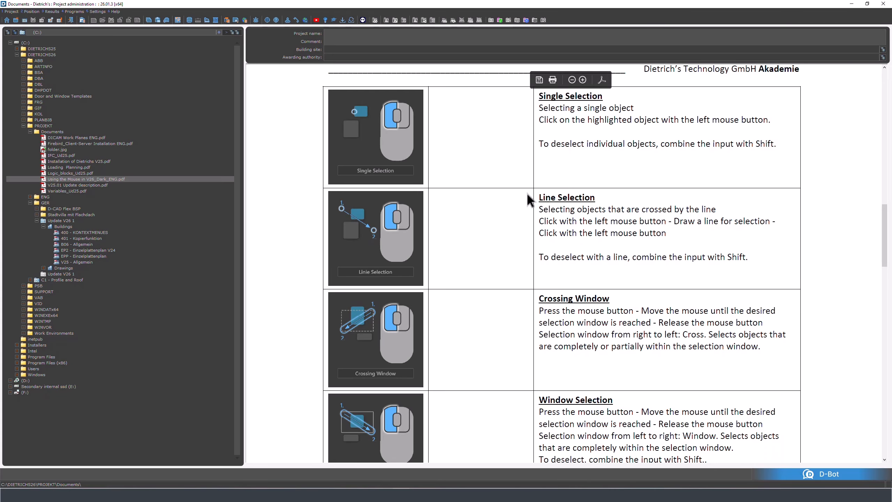
scroll(514, 313, down, 3)
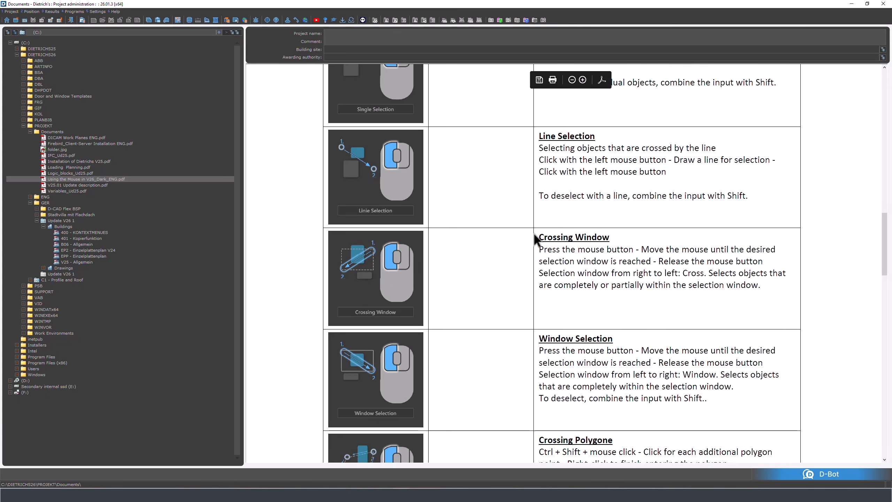
scroll(534, 235, down, 2)
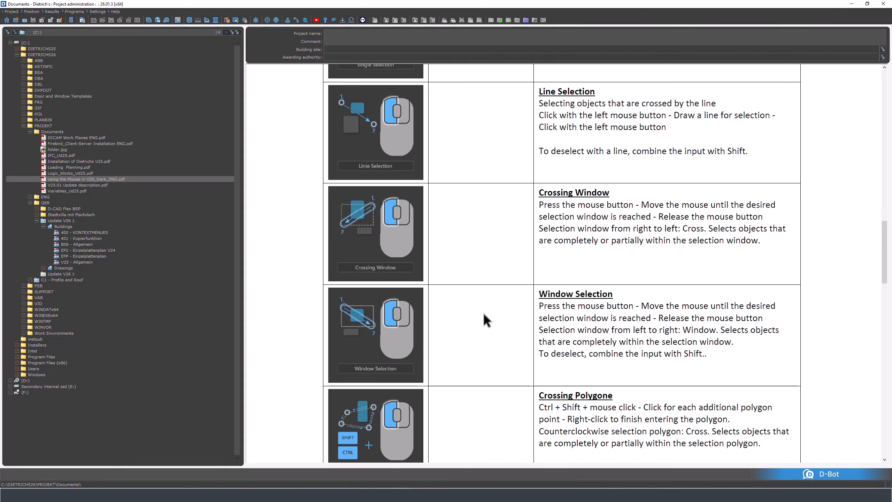
scroll(483, 312, down, 1)
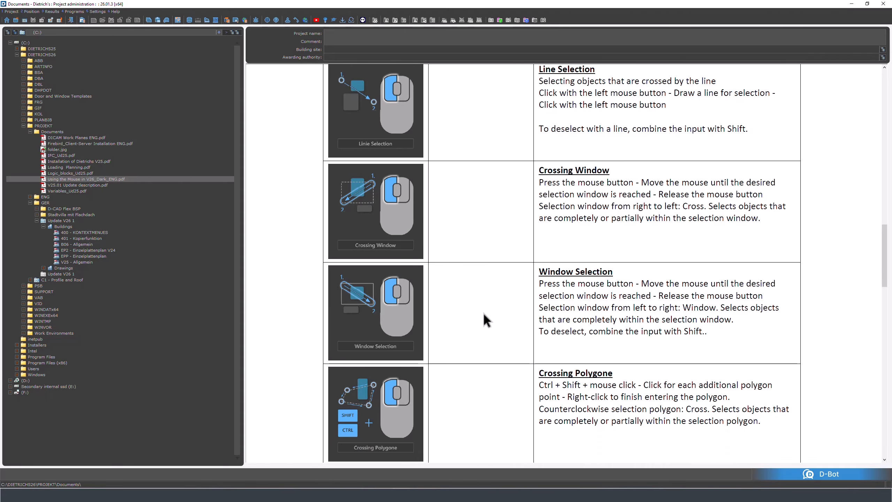
scroll(489, 312, down, 8)
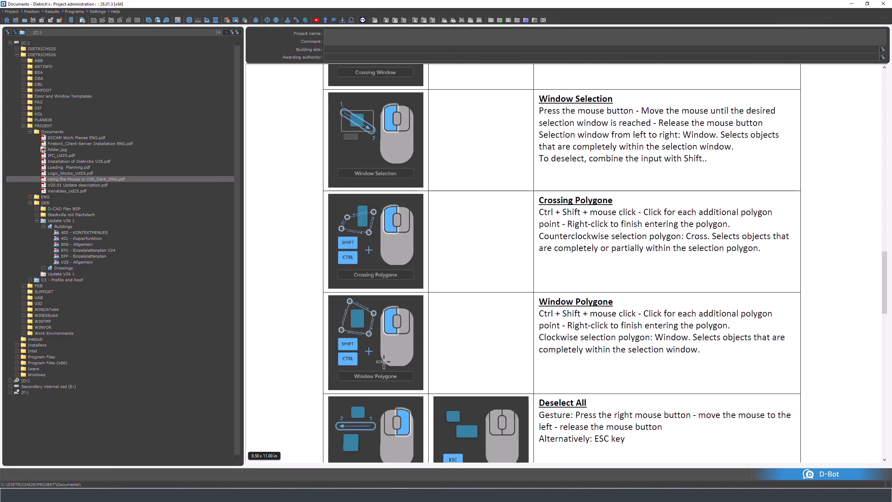
scroll(473, 346, down, 2)
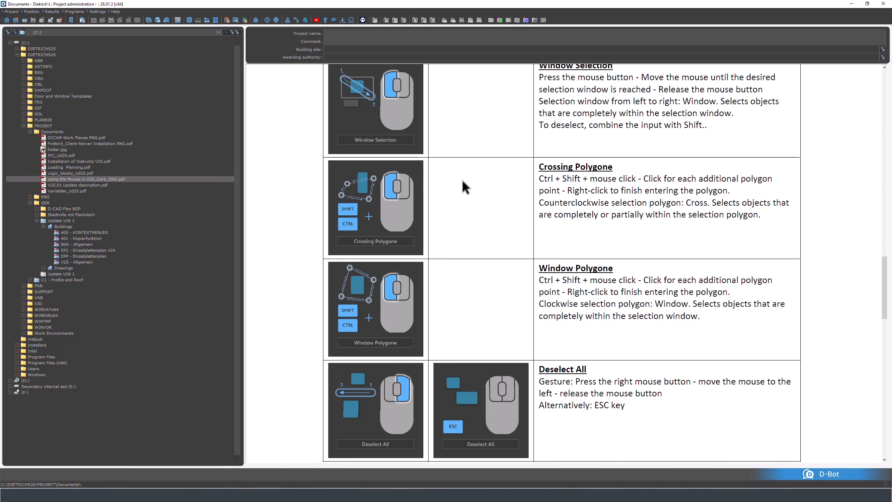
- Return to the D-CAM building model, select all members similar to the gable-end common rafter, and clear the selection
click(455, 496)
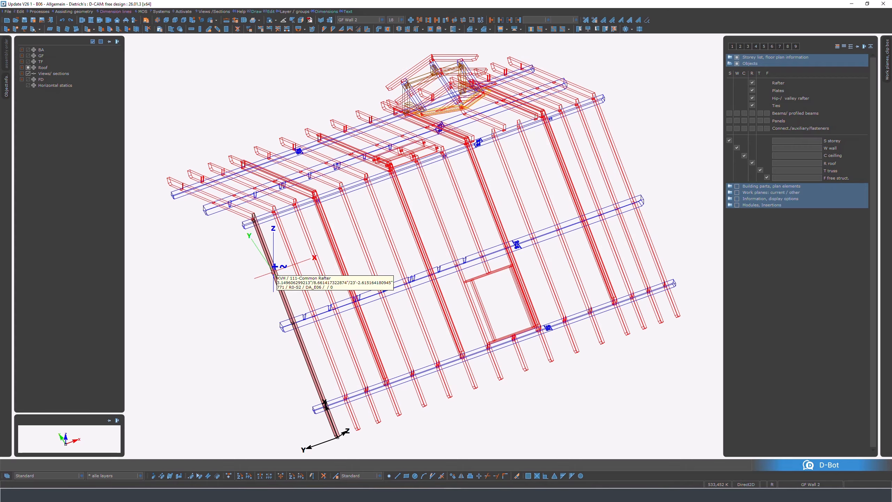
key(s)
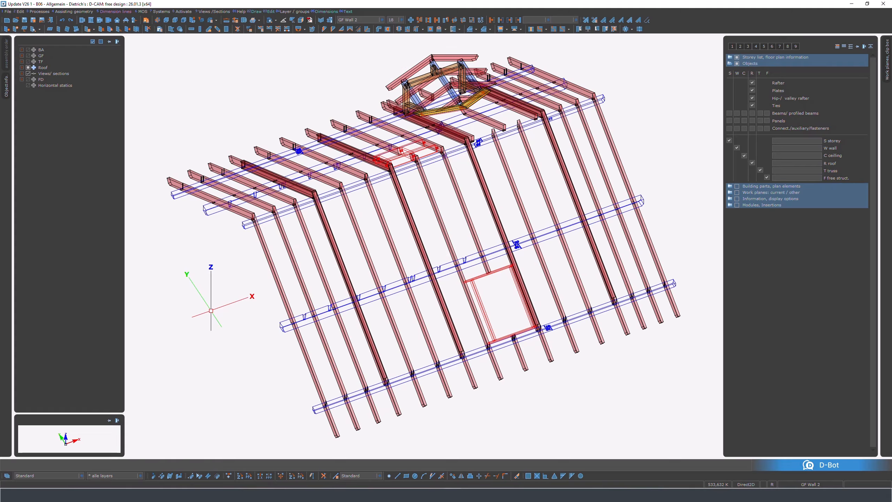
key(Escape)
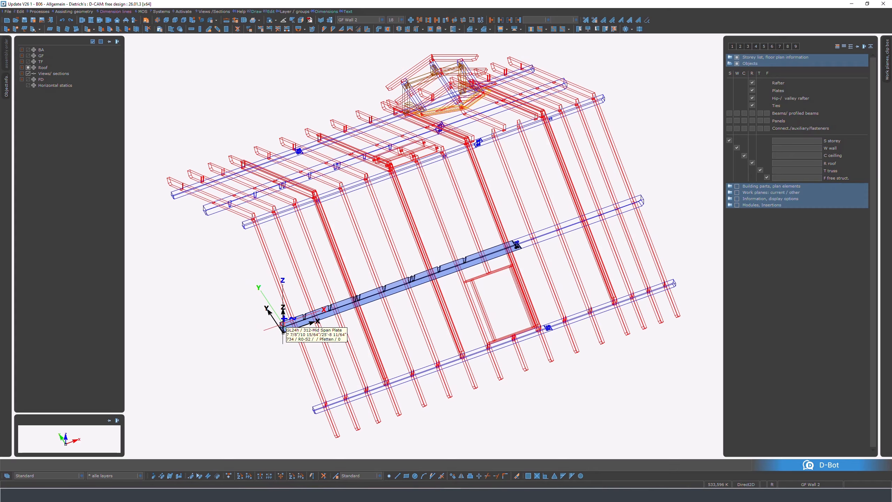
- Select the members similar to the mid-span plate and clear that selection
key(s)
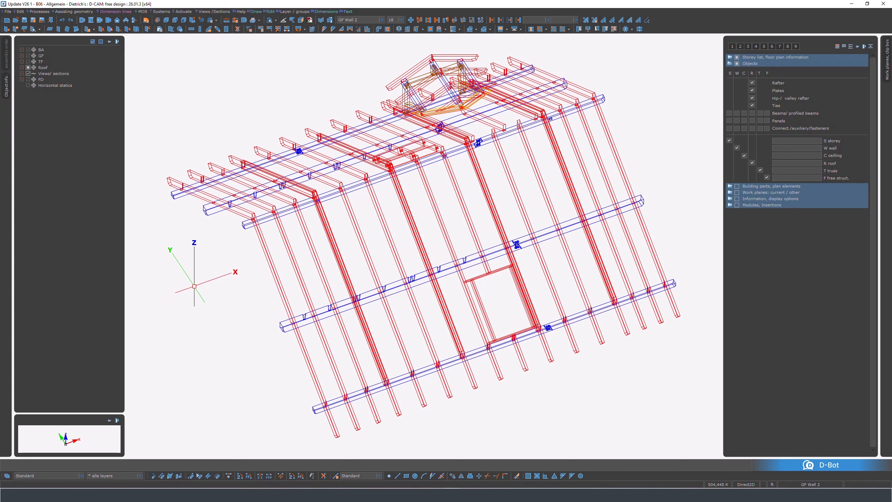
key(s)
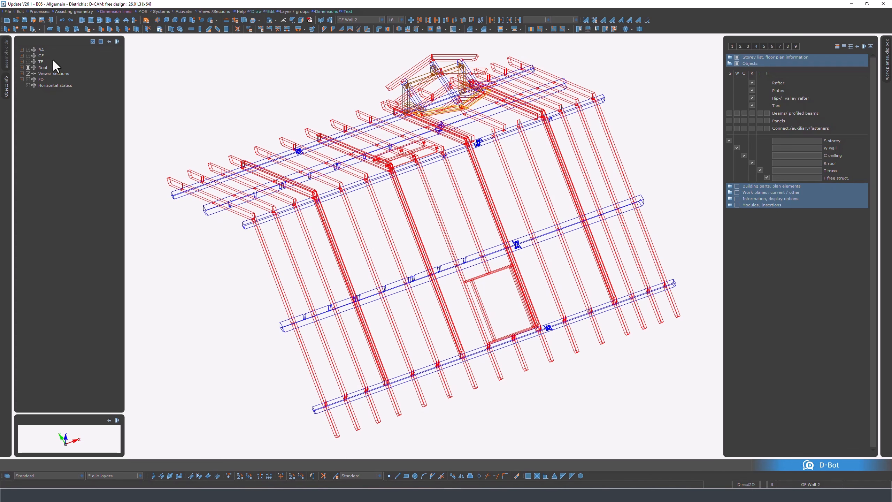
- Review the shortcuts assigned to object selection in the Shortcut settings and close the dialog
click(7, 11)
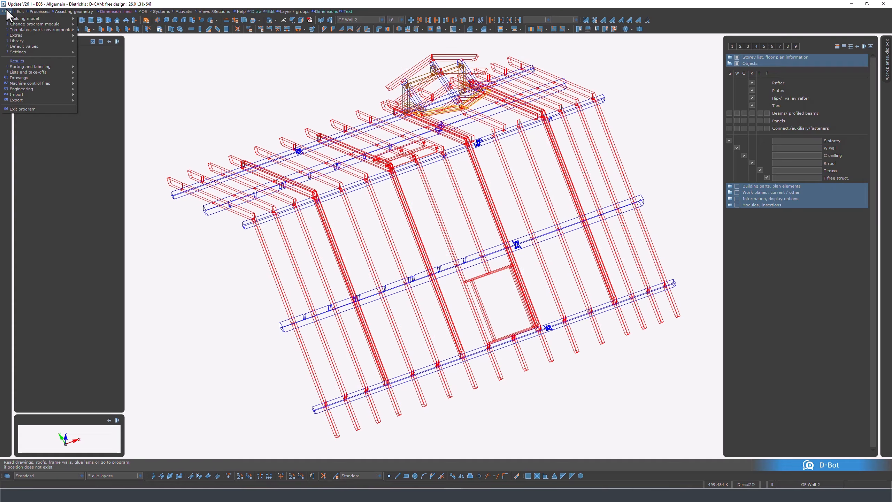
mouse_move(25, 52)
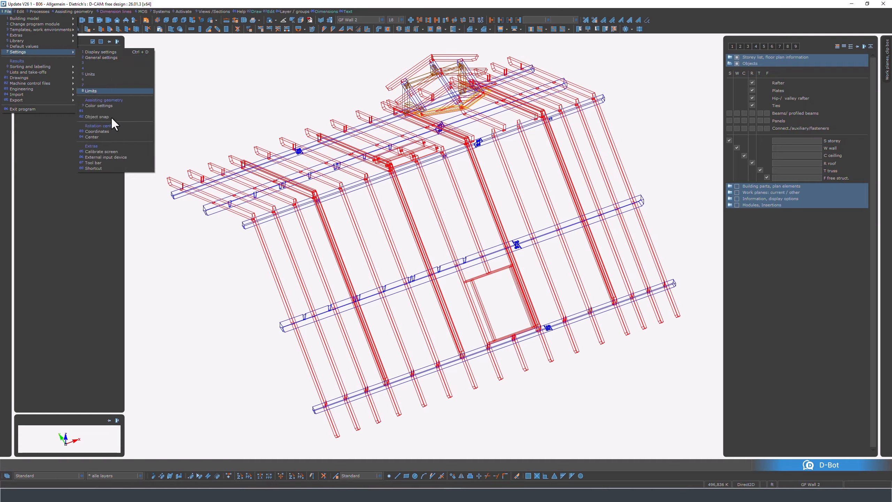
click(108, 169)
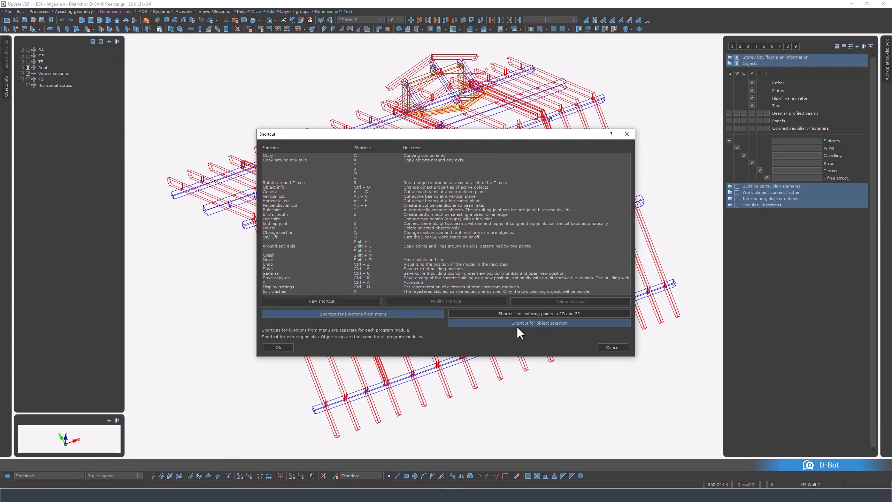
click(545, 321)
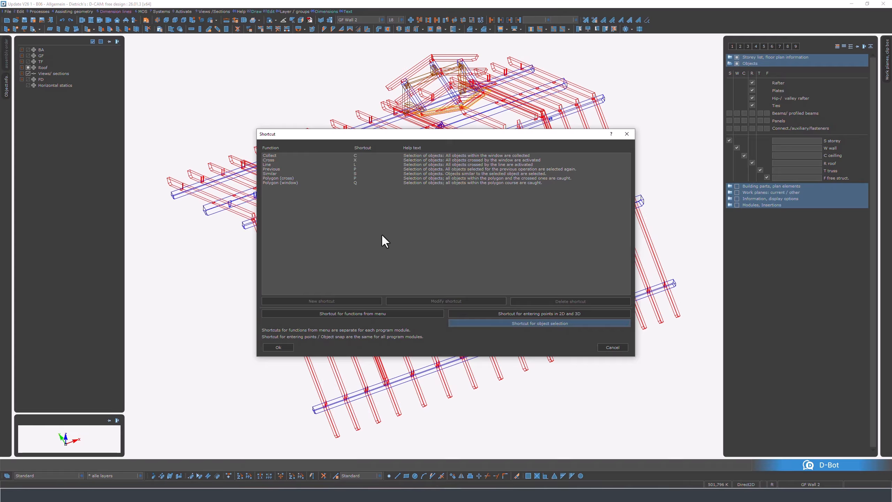
click(283, 347)
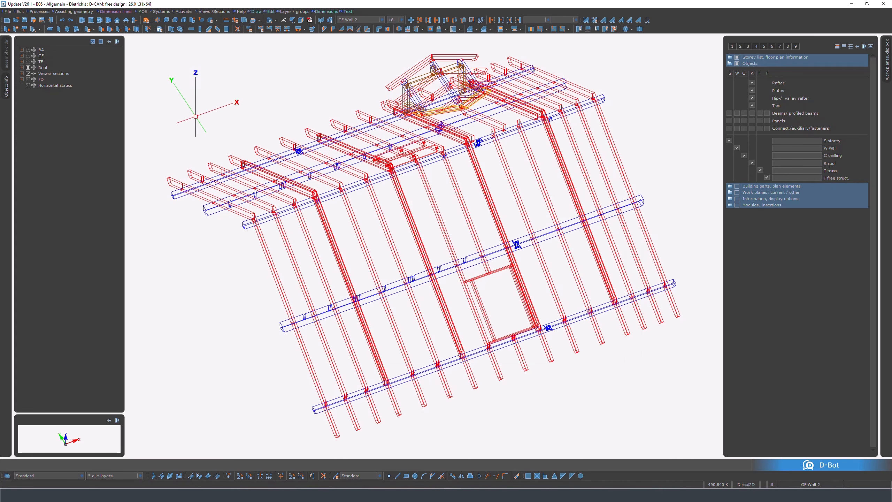
- Open the GF floor plan and select walls by similarity, first the exterior walls and then the interior ones
click(21, 55)
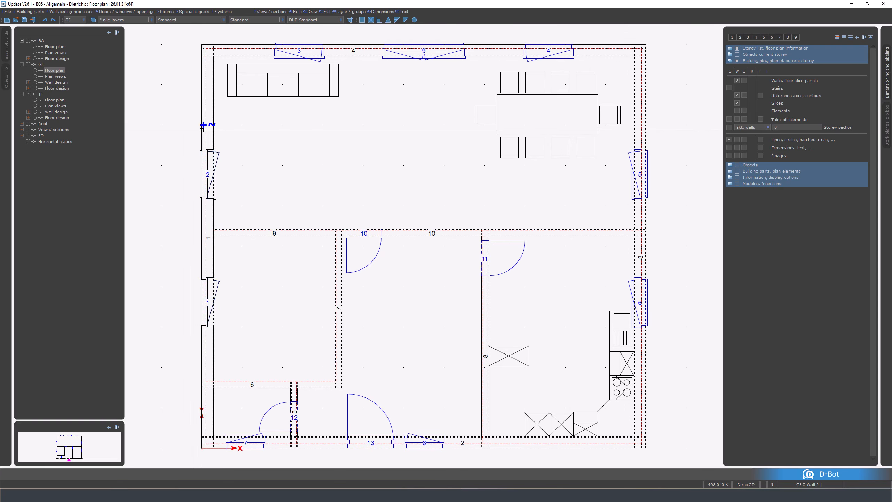
click(202, 130)
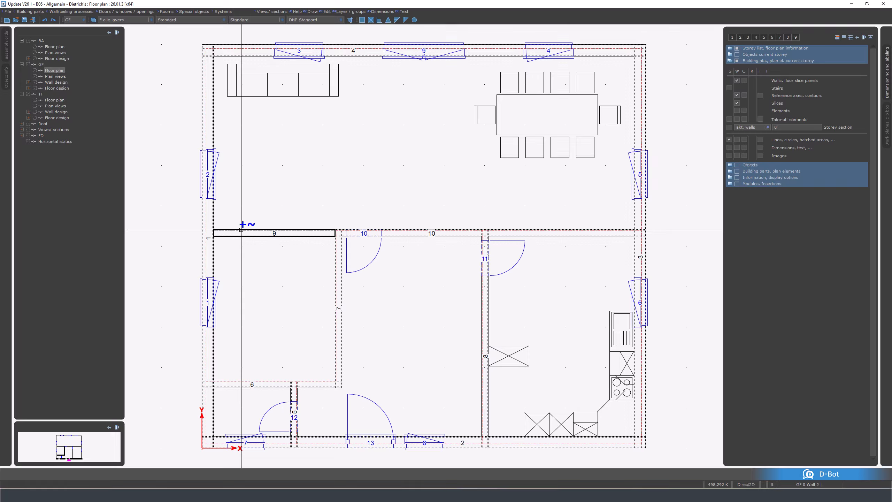
click(397, 231)
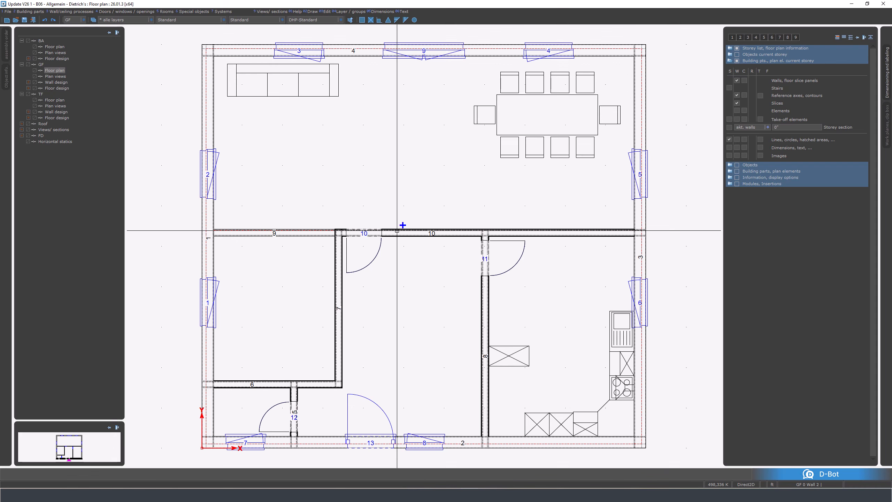
- Draw crossing windows around the kitchen to pick only its window and then only its fixture lines, clearing the selection
click(681, 267)
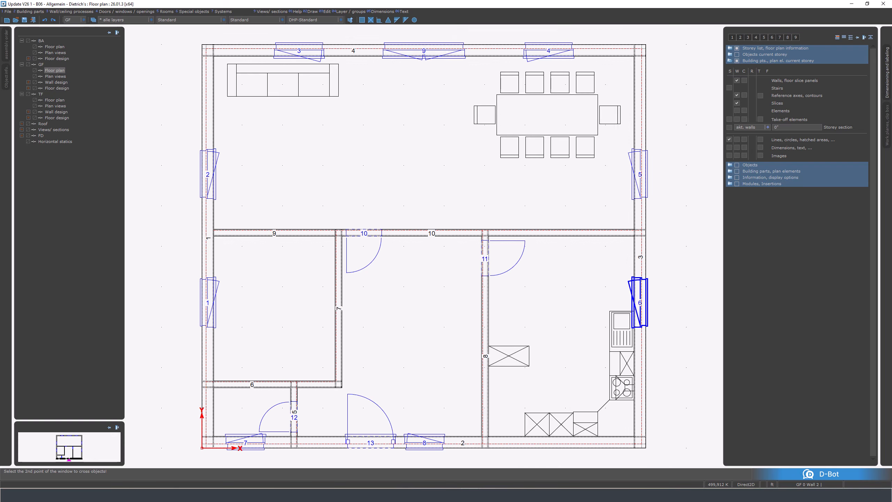
click(525, 457)
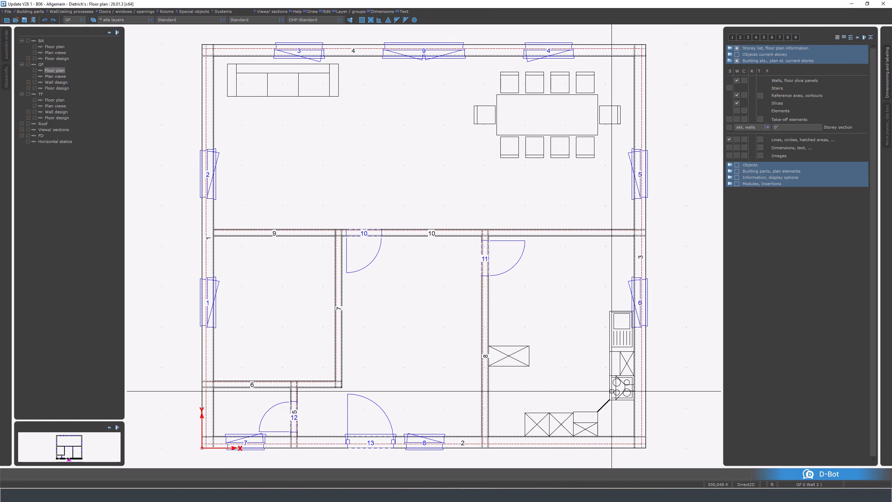
click(673, 267)
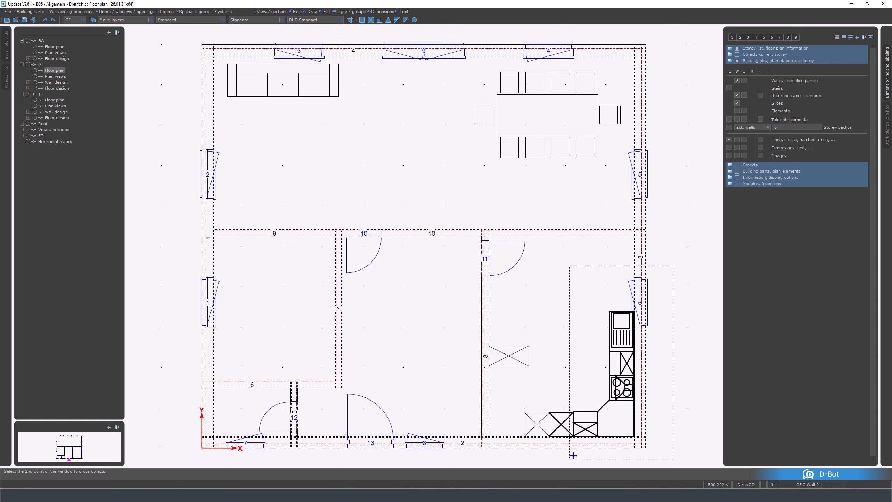
right_click(569, 458)
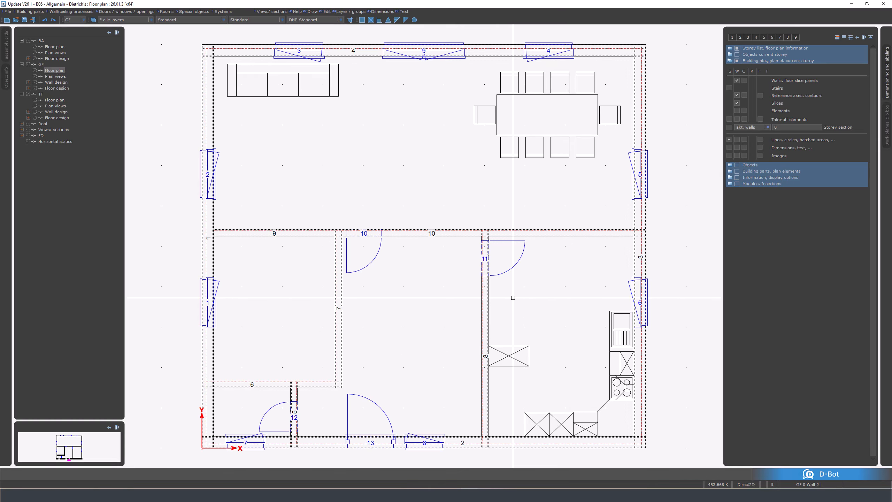
- Select doors 11 and 10 in the floor plan and clear the selection
click(512, 267)
click(374, 255)
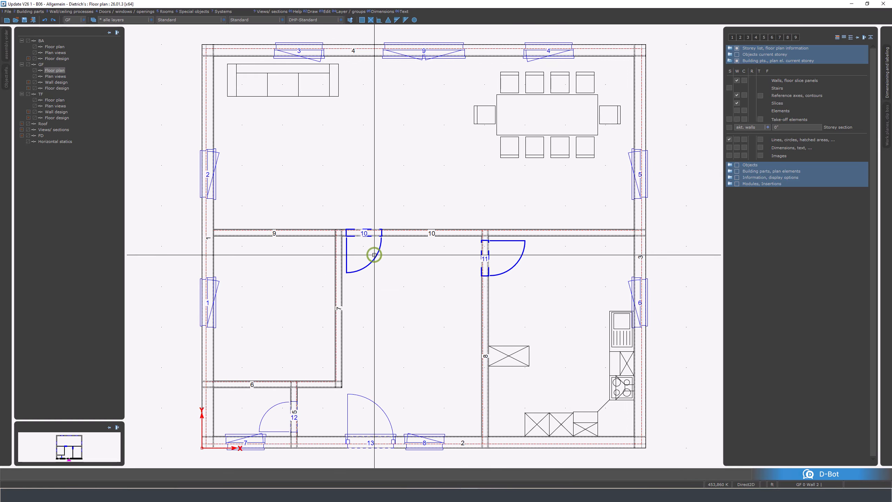
key(Escape)
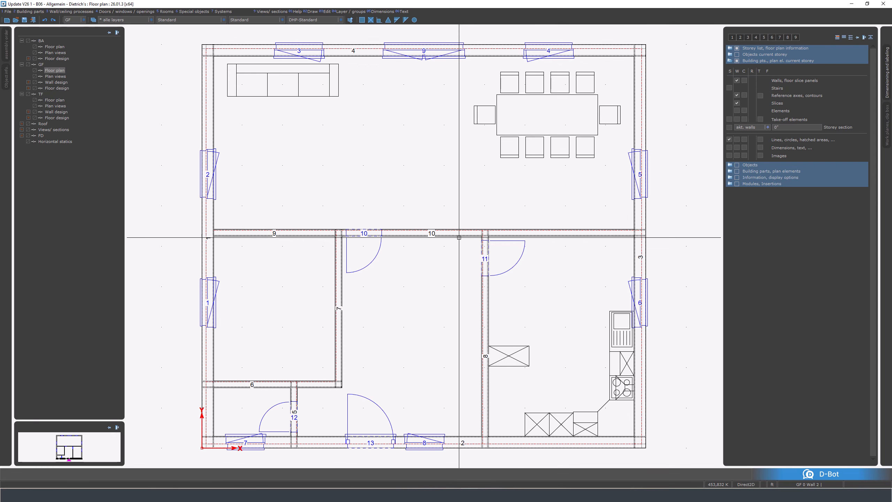